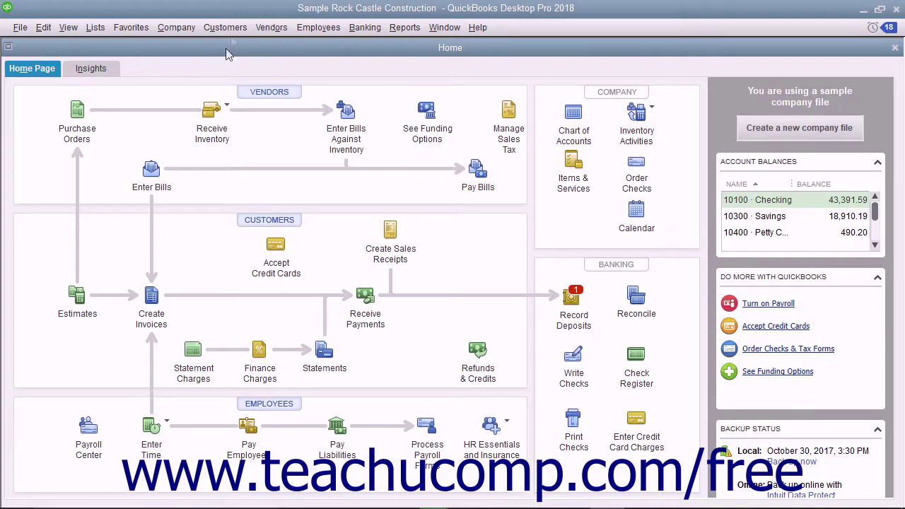
Step: Open the Income Tracker from the Customers menu, browse the list, and filter to open estimates
left_click(225, 27)
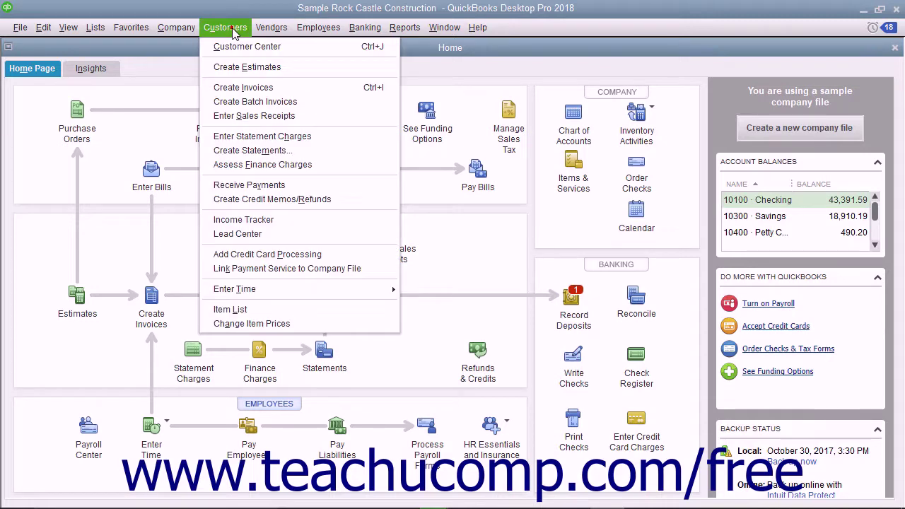
left_click(241, 219)
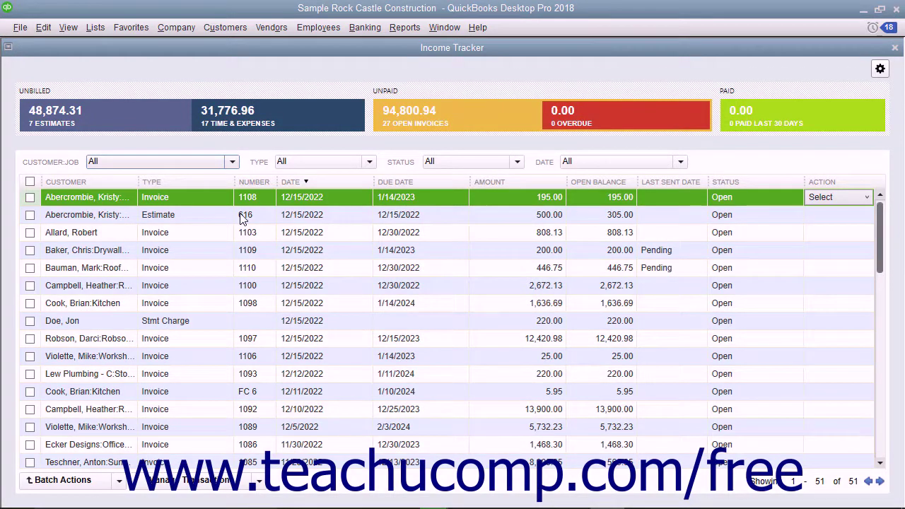
scroll(239, 262, "down", 4)
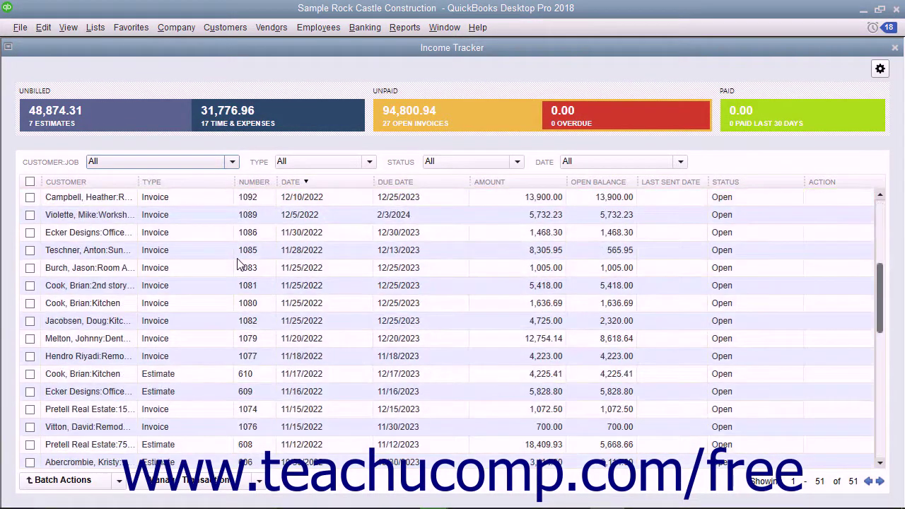
scroll(239, 265, "up", 4)
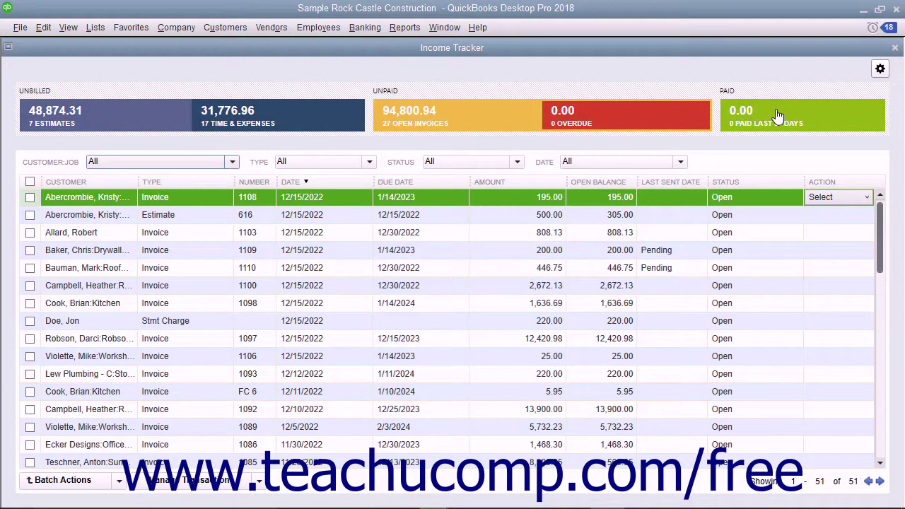
left_click(177, 120)
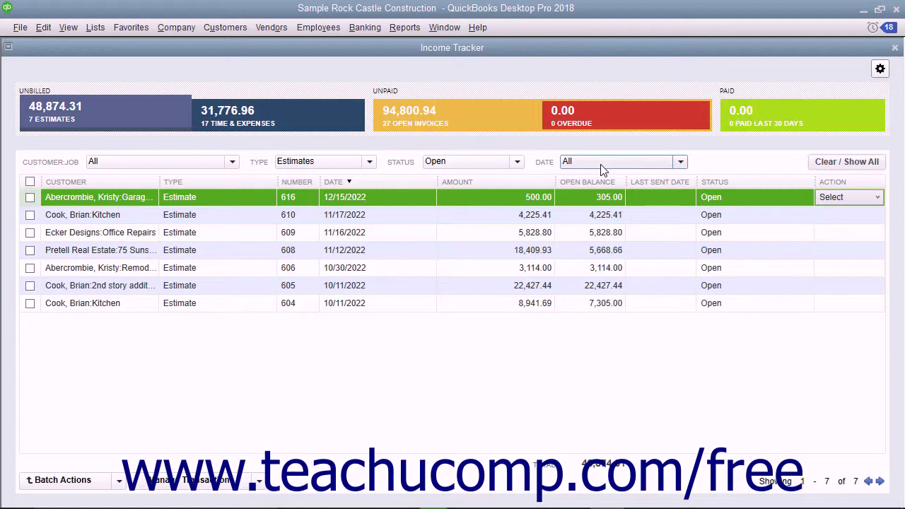
left_click(832, 167)
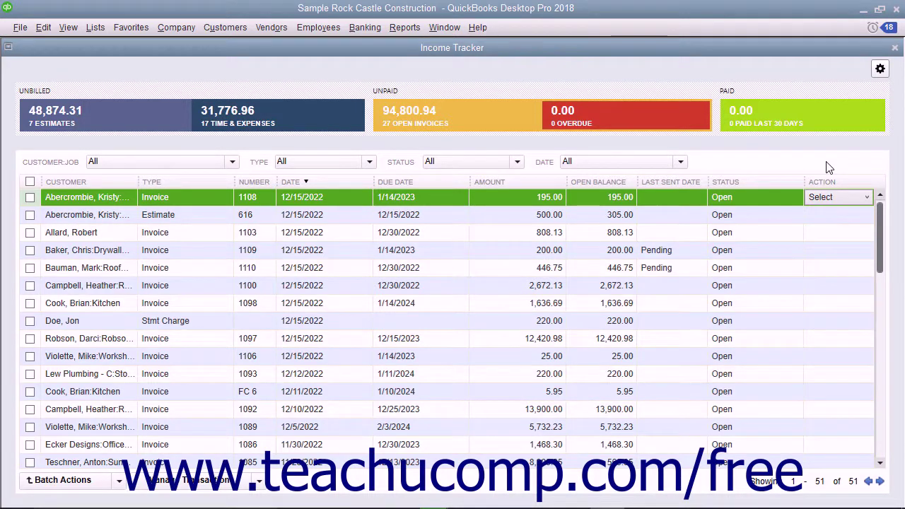
left_click(881, 71)
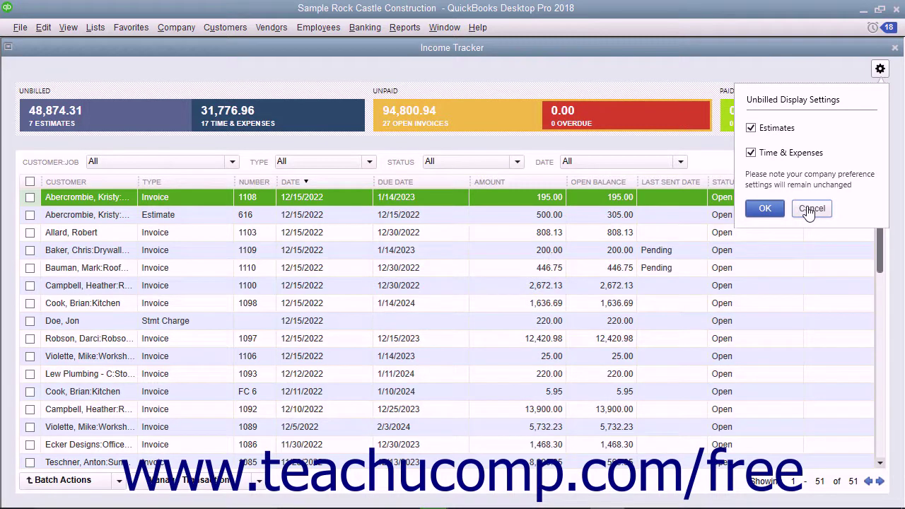
left_click(809, 209)
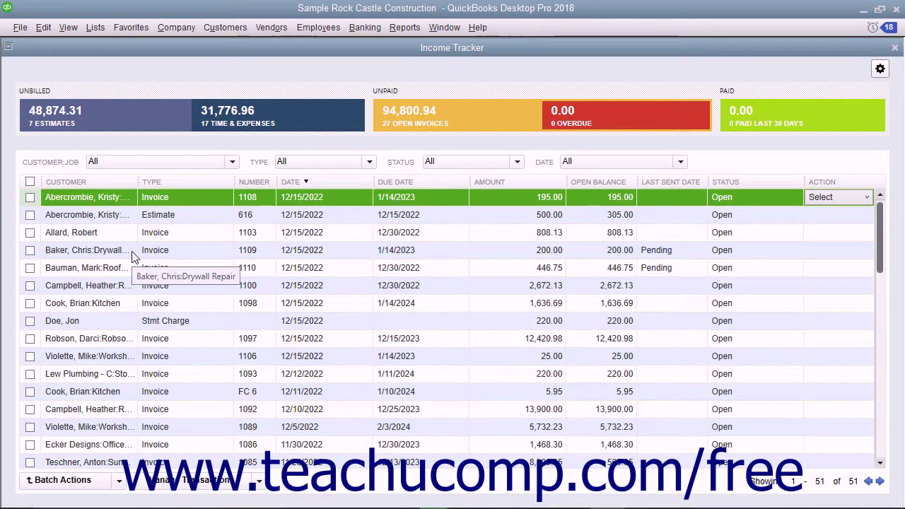
left_click(861, 198)
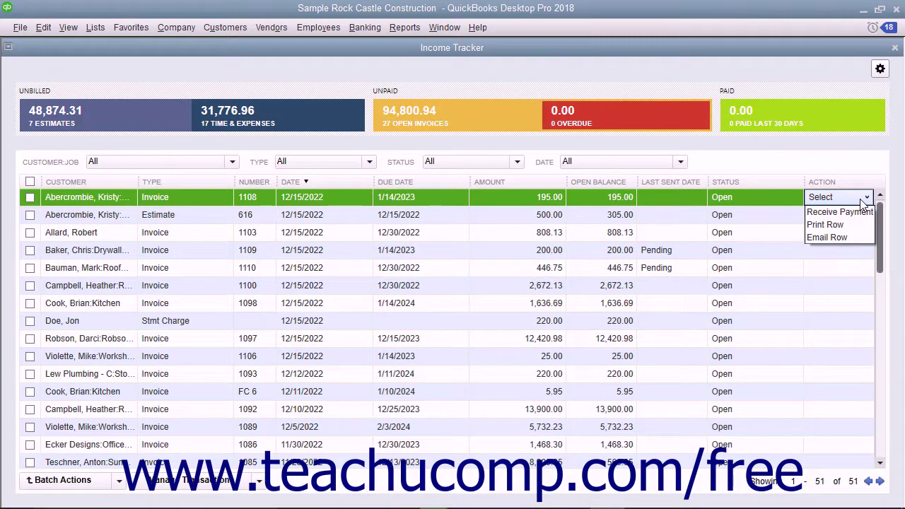
left_click(861, 203)
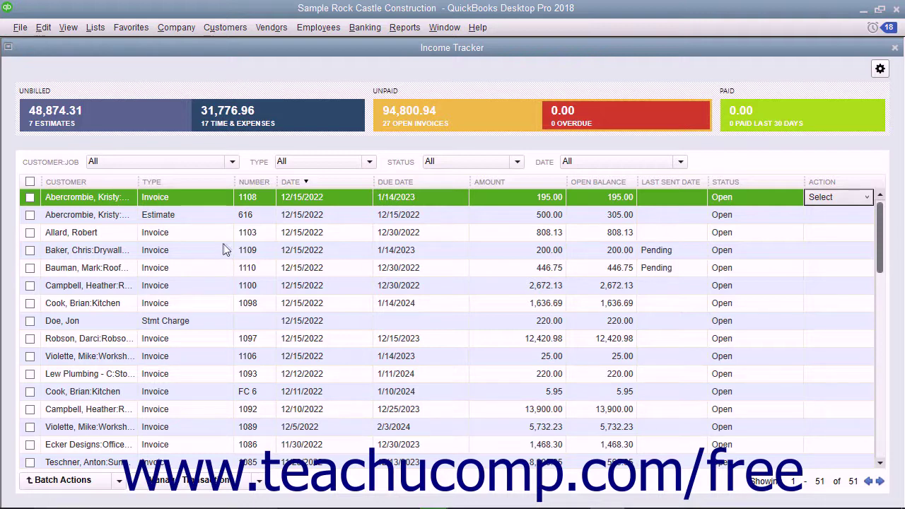
left_click(367, 162)
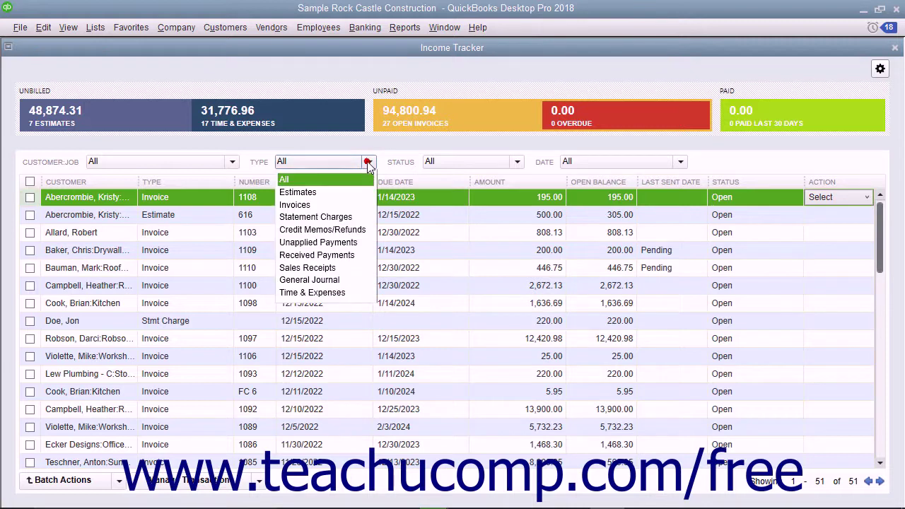
Step: Filter the Income Tracker to open invoices and tick invoices 1103, 1109 and 1110
left_click(333, 205)
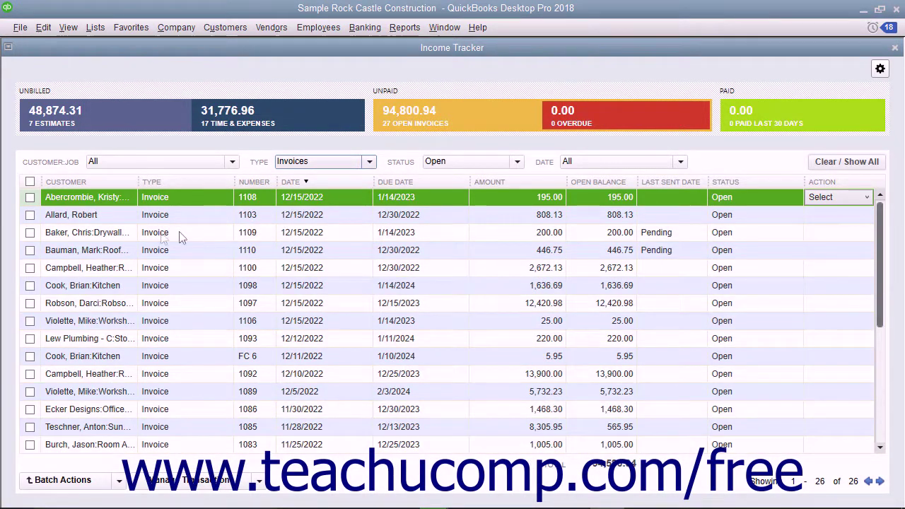
left_click(30, 215)
left_click(29, 232)
left_click(29, 250)
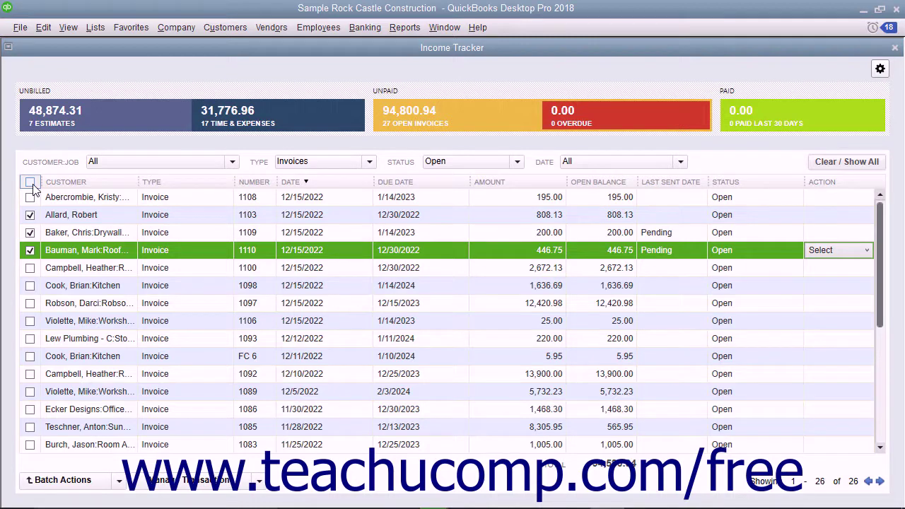
Step: Toggle the select-all checkbox on and off, re-tick 1103, 1109 and 1110, and view batch actions
left_click(31, 184)
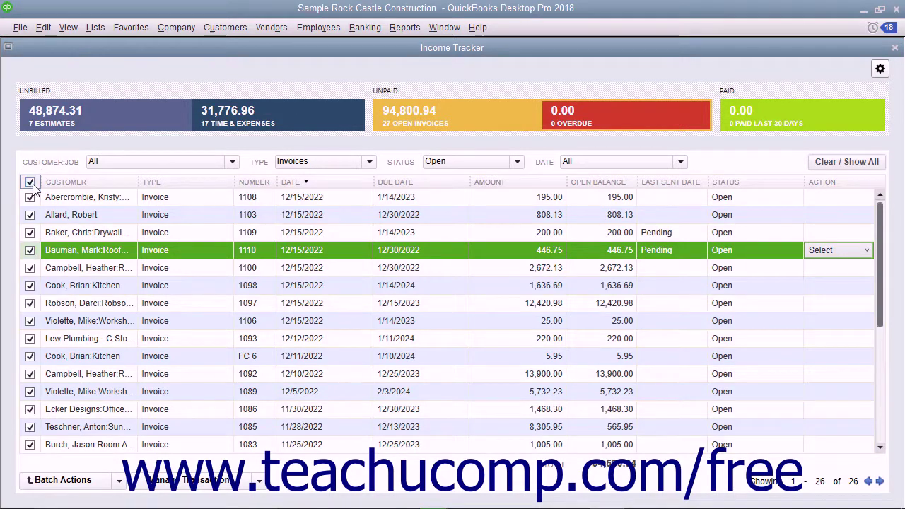
left_click(30, 182)
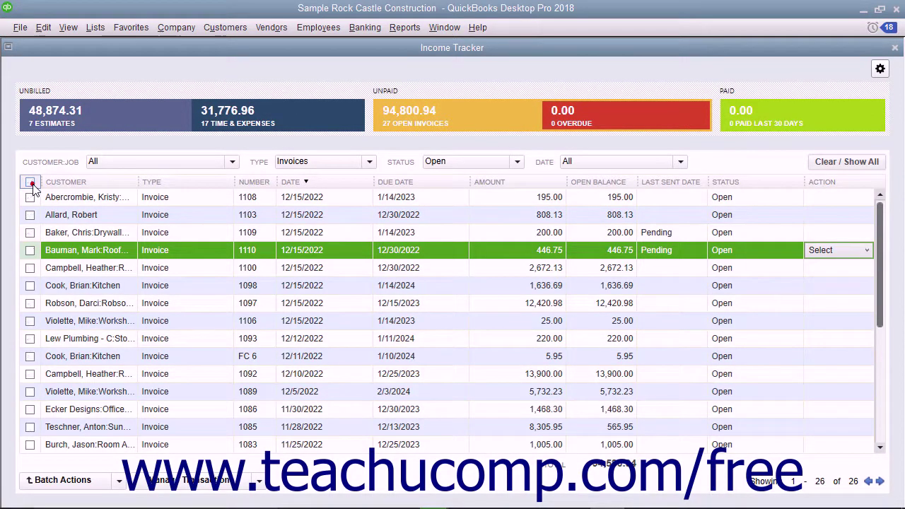
left_click(30, 214)
left_click(30, 231)
left_click(30, 251)
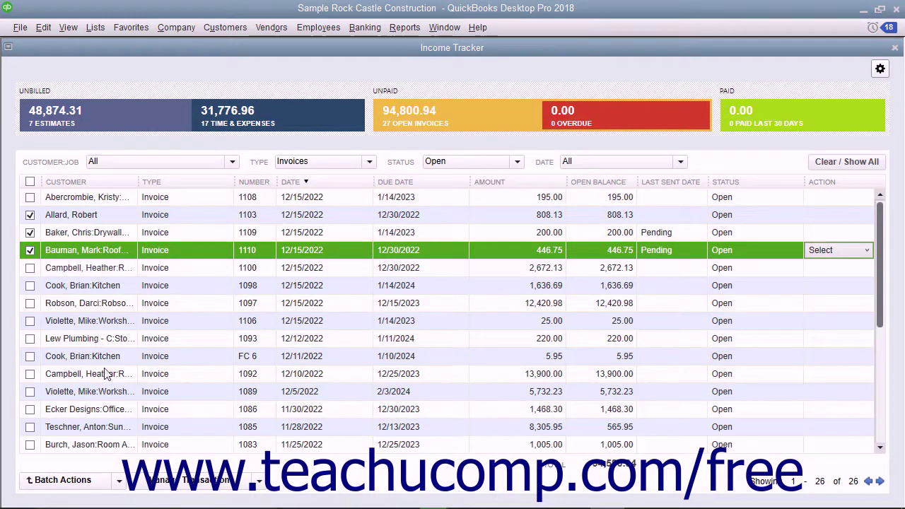
left_click(120, 481)
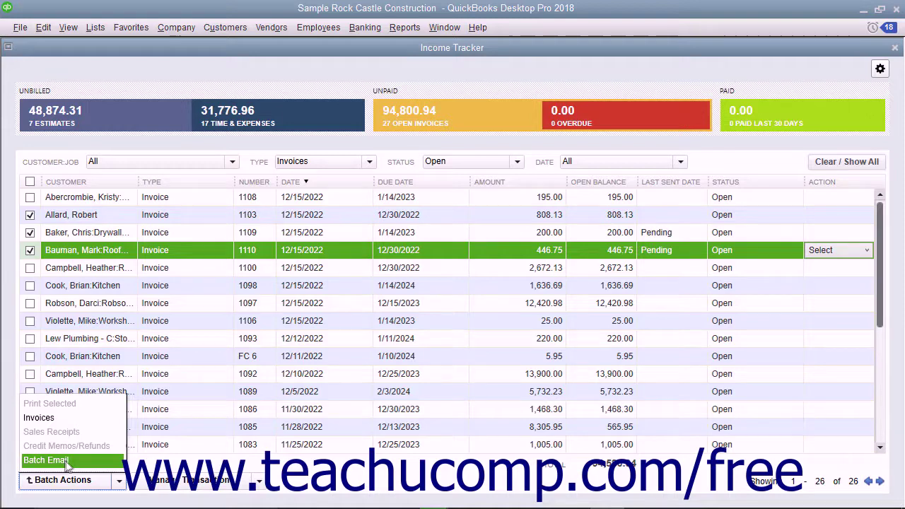
left_click(119, 484)
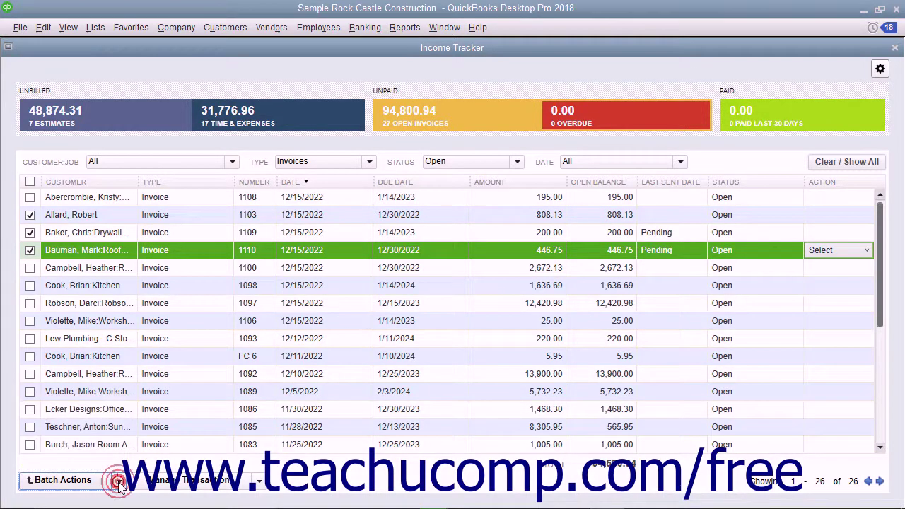
left_click(30, 250)
Step: Untick invoice 1109, then view invoice 1103 and close it
left_click(31, 233)
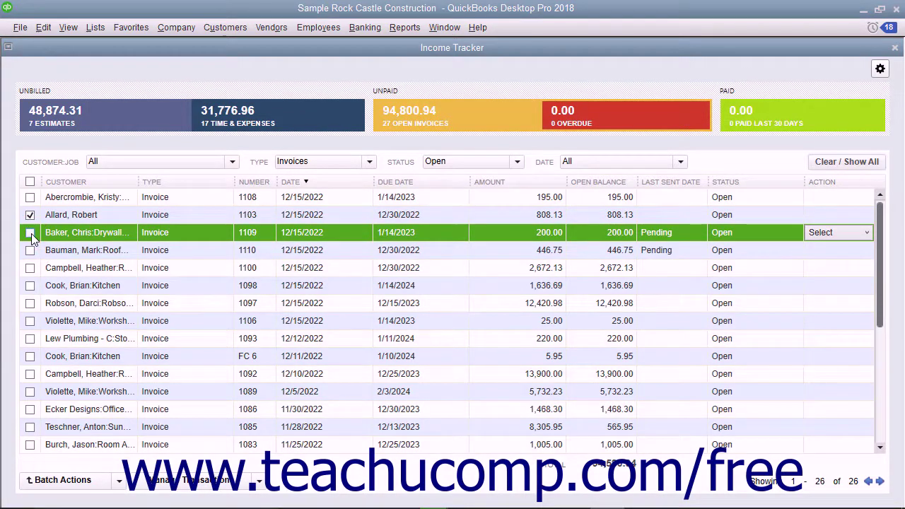
left_click(58, 214)
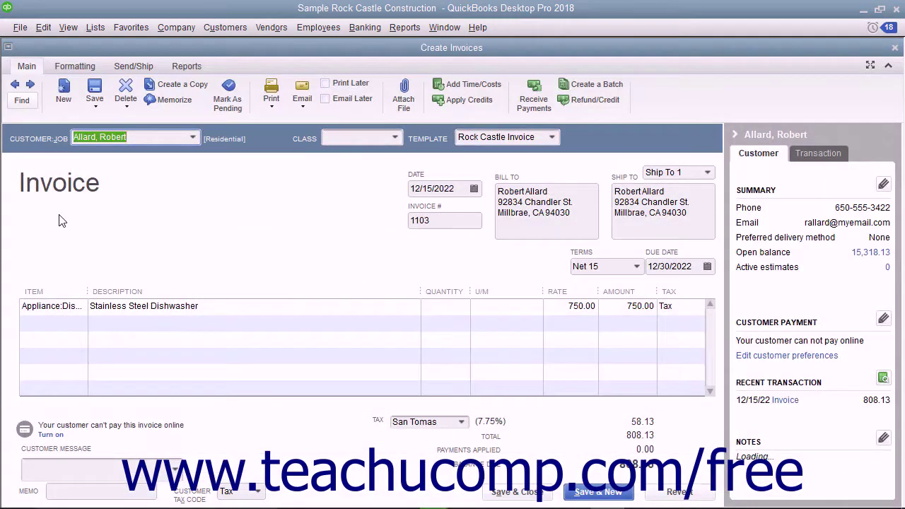
left_click(893, 48)
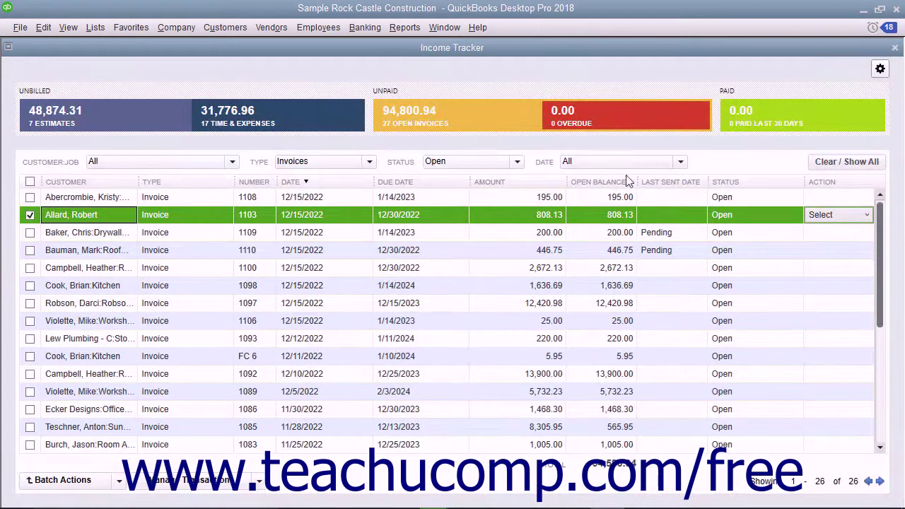
Step: Open invoice 1103 via Manage Transactions > Edit Highlighted Row, then close it
left_click(116, 212)
left_click(259, 484)
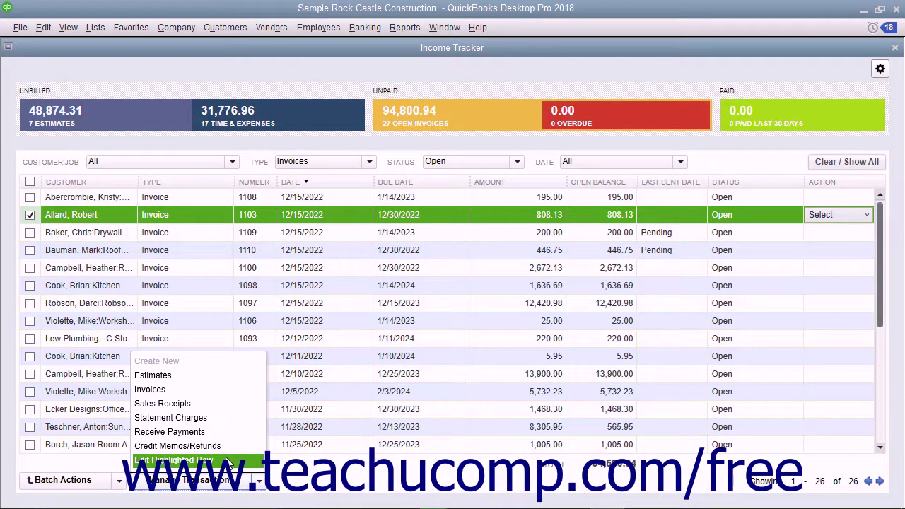
left_click(228, 463)
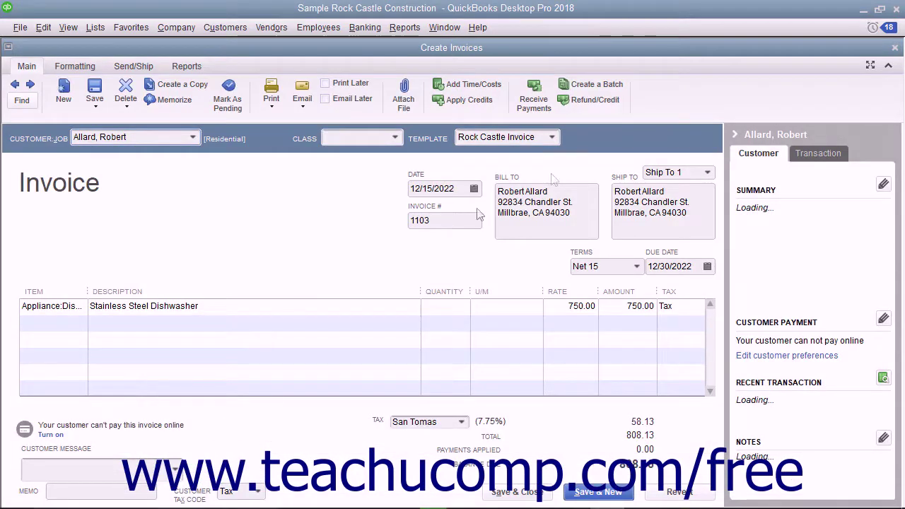
left_click(892, 49)
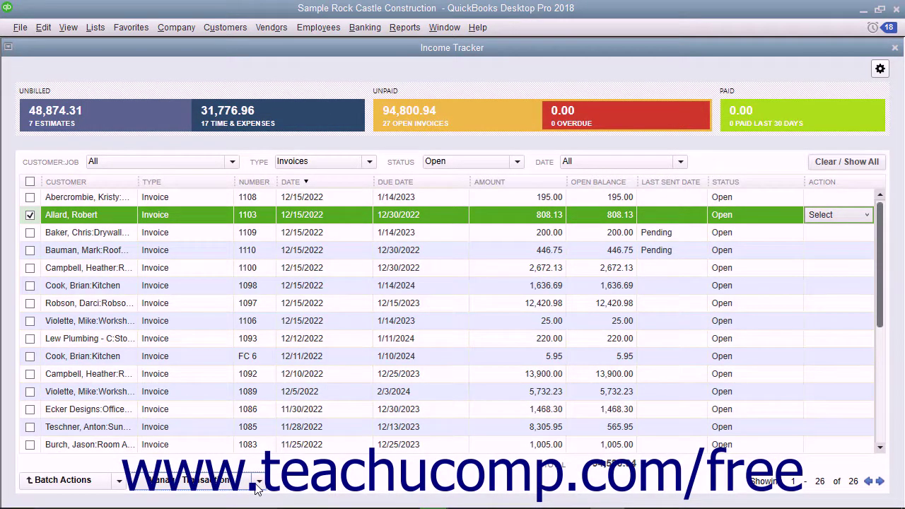
Step: Create a new estimate (number 617) from the Manage Transactions menu
left_click(259, 481)
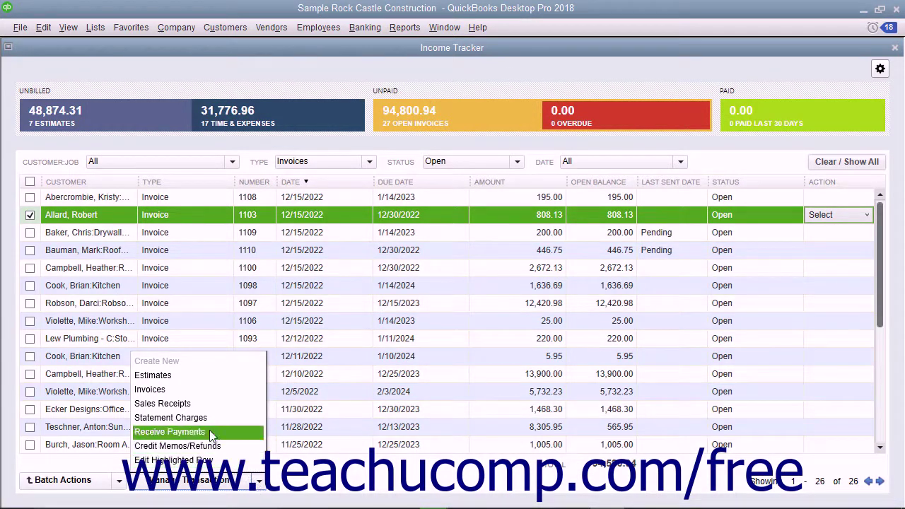
left_click(165, 377)
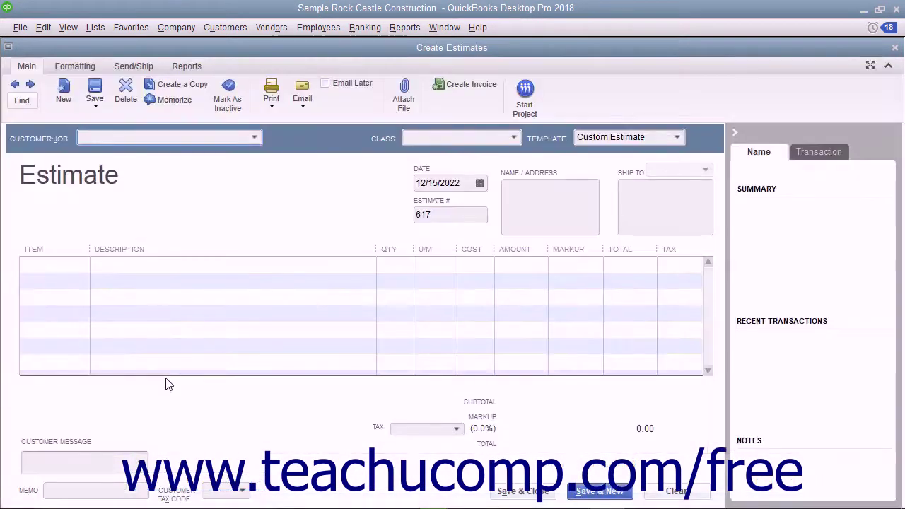